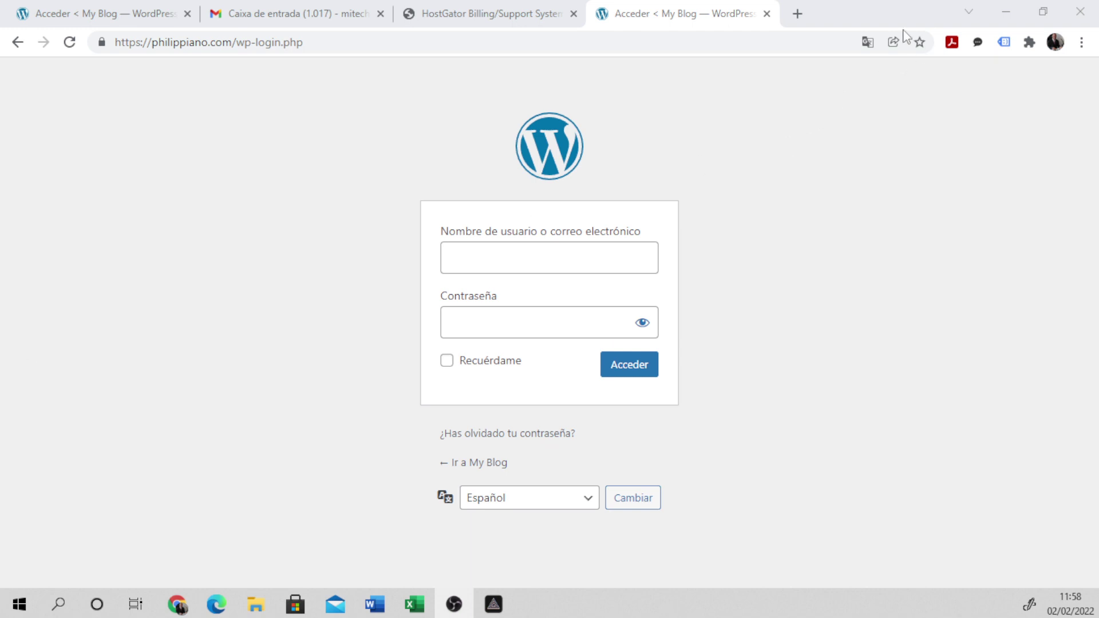
In a new tab, go to philippiano.com/wp-admin to reach the blog's Spanish login page
{"action": "left_click", "coordinate": [798, 14]}
{"action": "type", "text": "philippiano.com"}
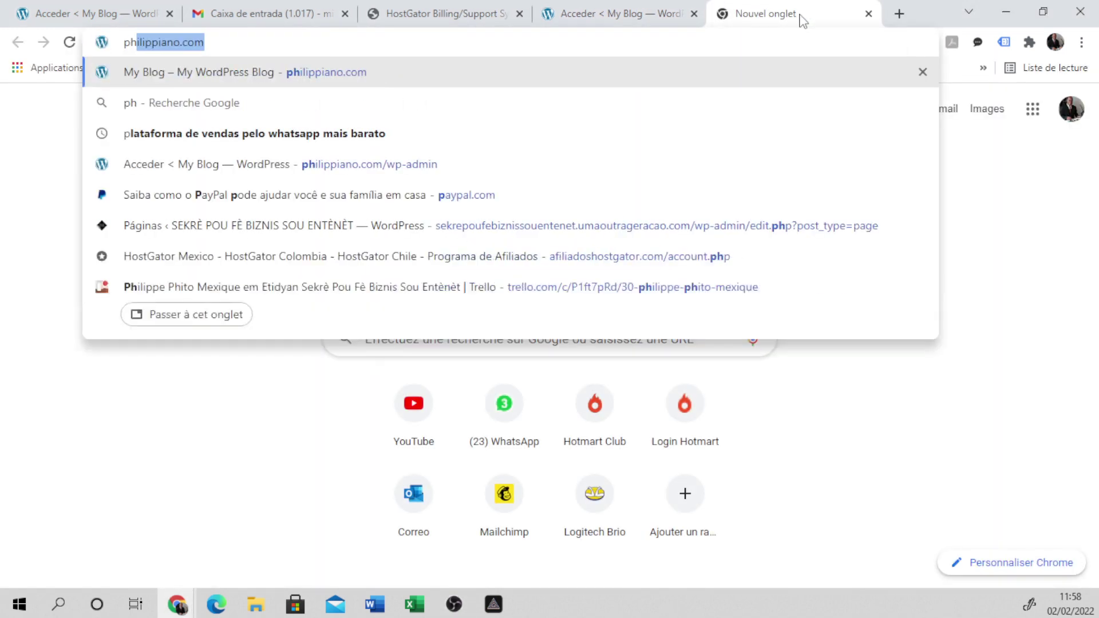
{"action": "key", "text": "Return"}
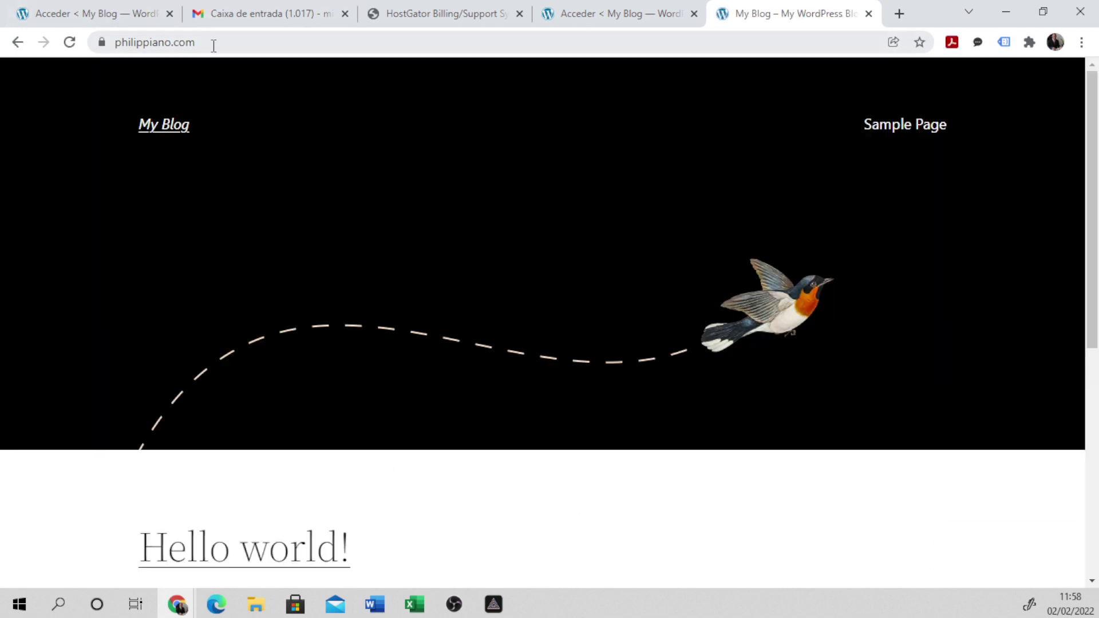
{"action": "left_click", "coordinate": [213, 45]}
{"action": "key", "text": "End"}
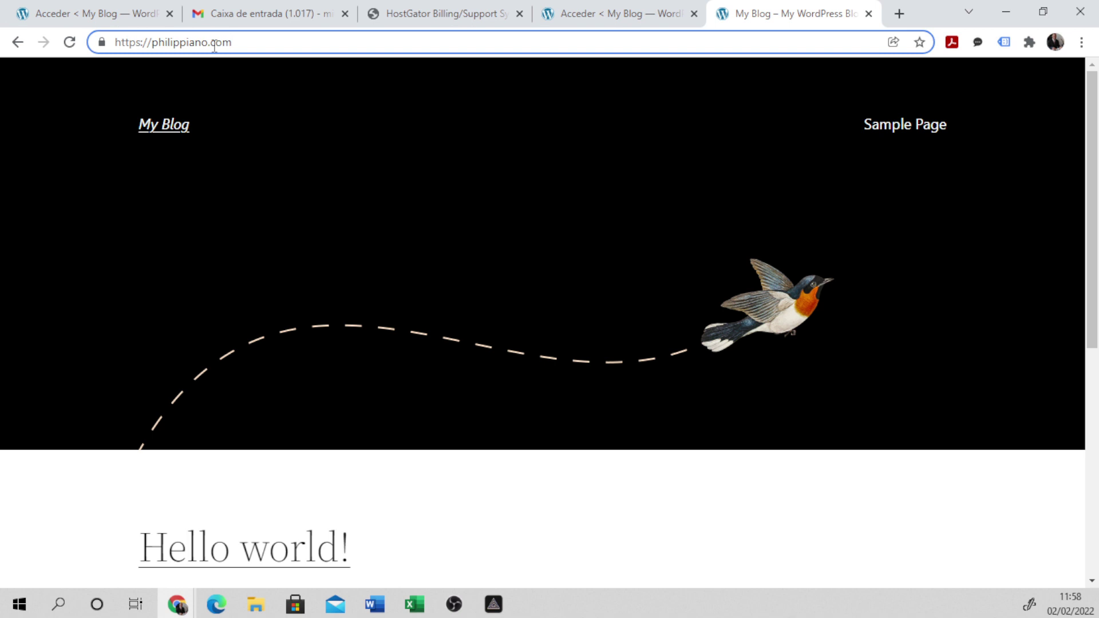
{"action": "type", "text": "/"}
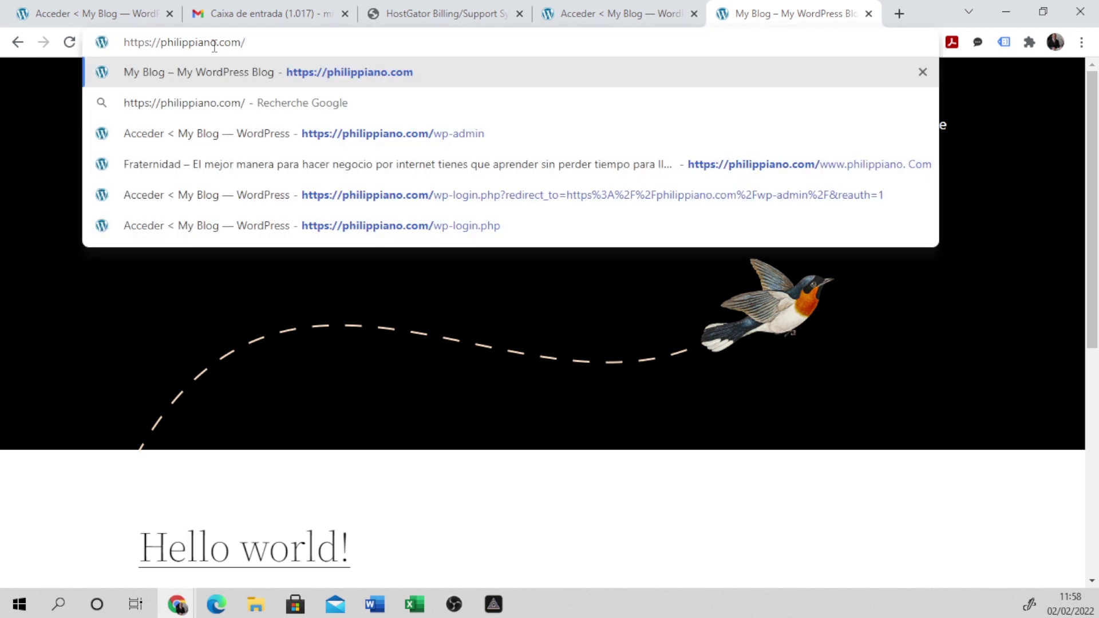
{"action": "type", "text": "wp"}
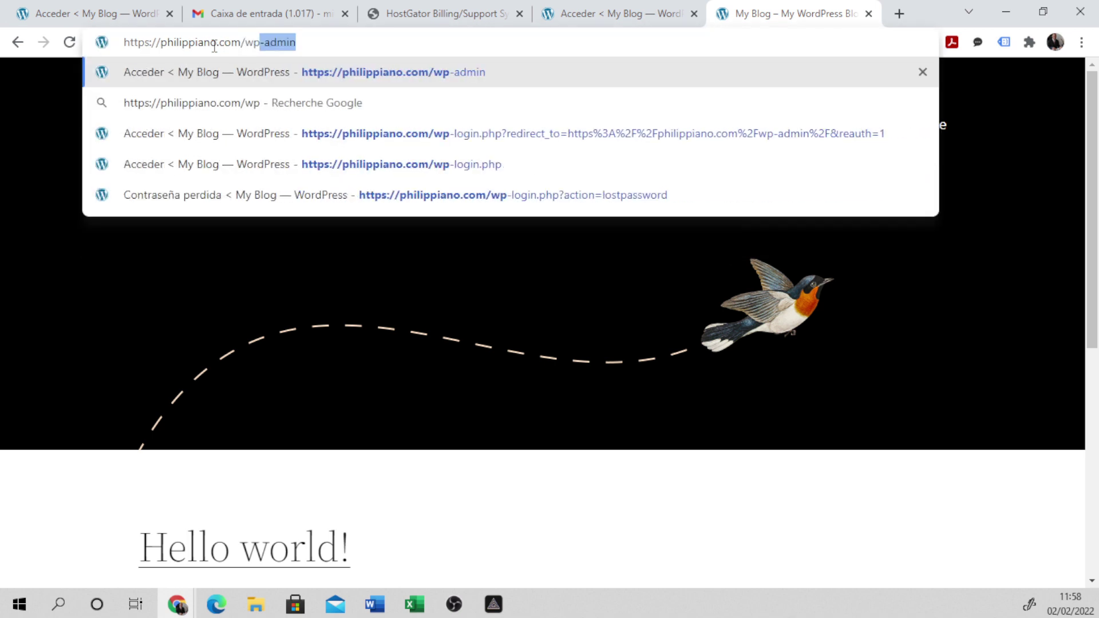
{"action": "key", "text": "End"}
{"action": "key", "text": "Return"}
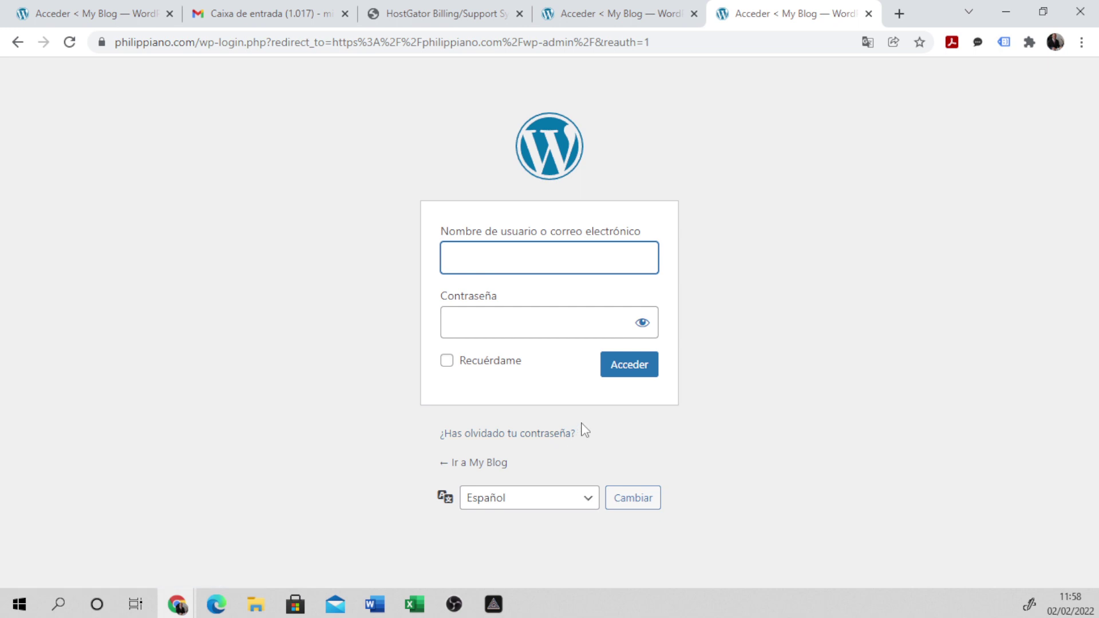
Fill the lost-password form with the saved account e-mail, then switch to the Gmail inbox
{"action": "left_click", "coordinate": [504, 438]}
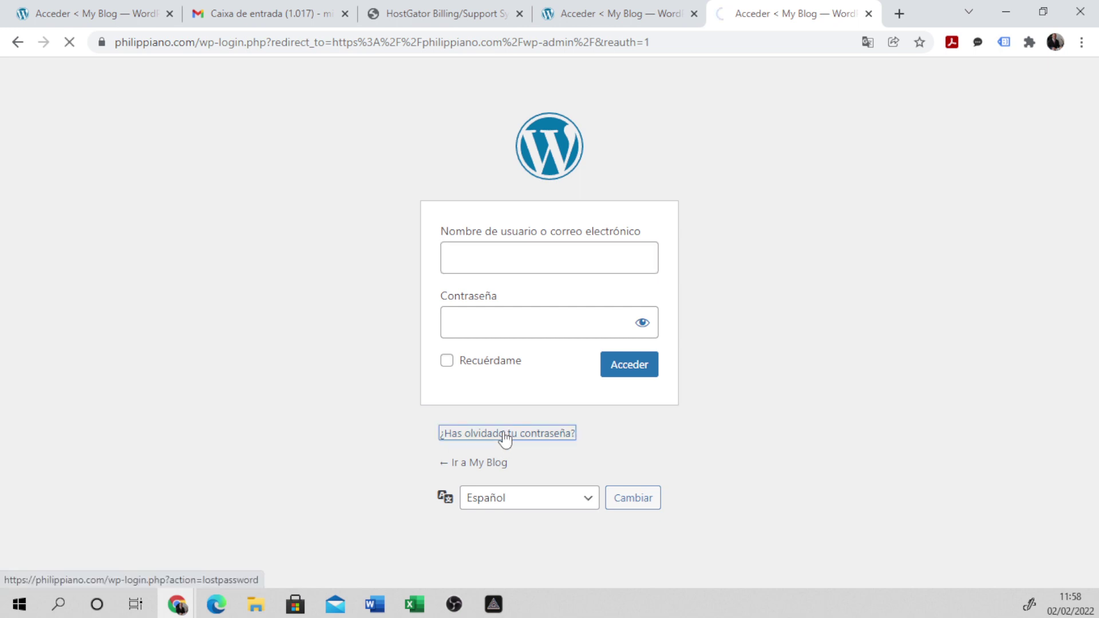
{"action": "left_click", "coordinate": [484, 353]}
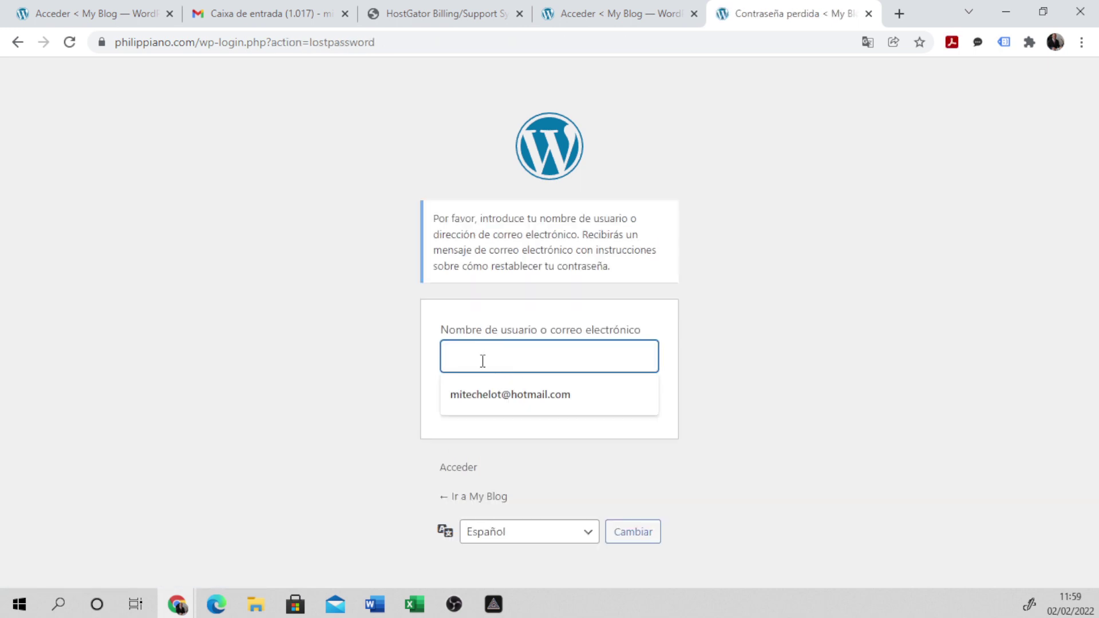
{"action": "left_click", "coordinate": [498, 394]}
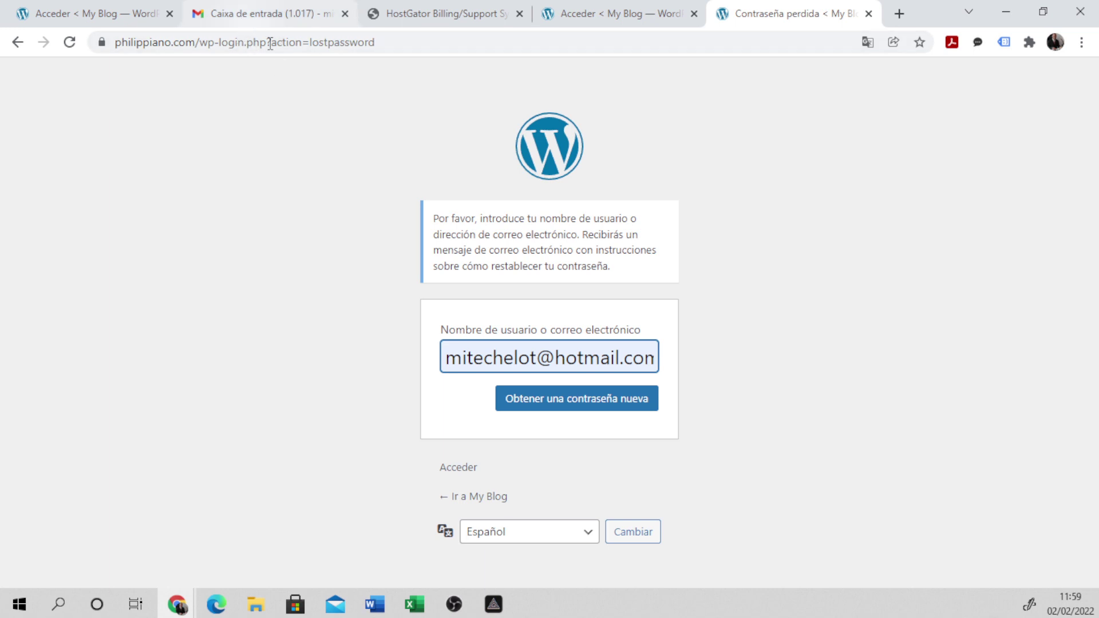
{"action": "left_click", "coordinate": [247, 16]}
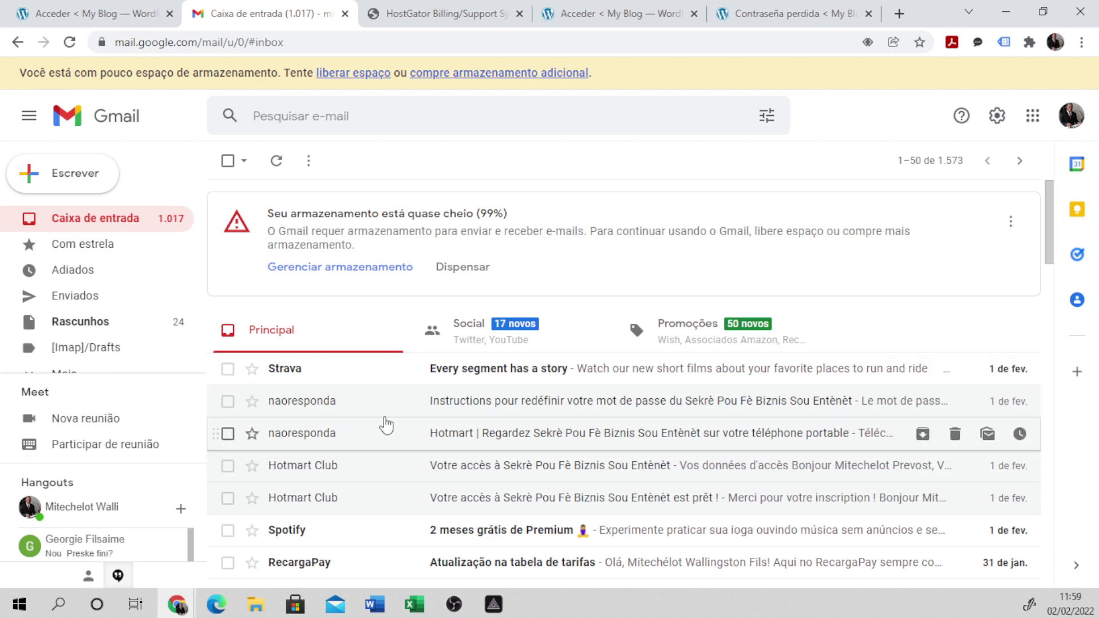
Return briefly to the Contraseña perdida tab, then show the HostGator billing login with saved credentials
{"action": "left_click", "coordinate": [770, 11]}
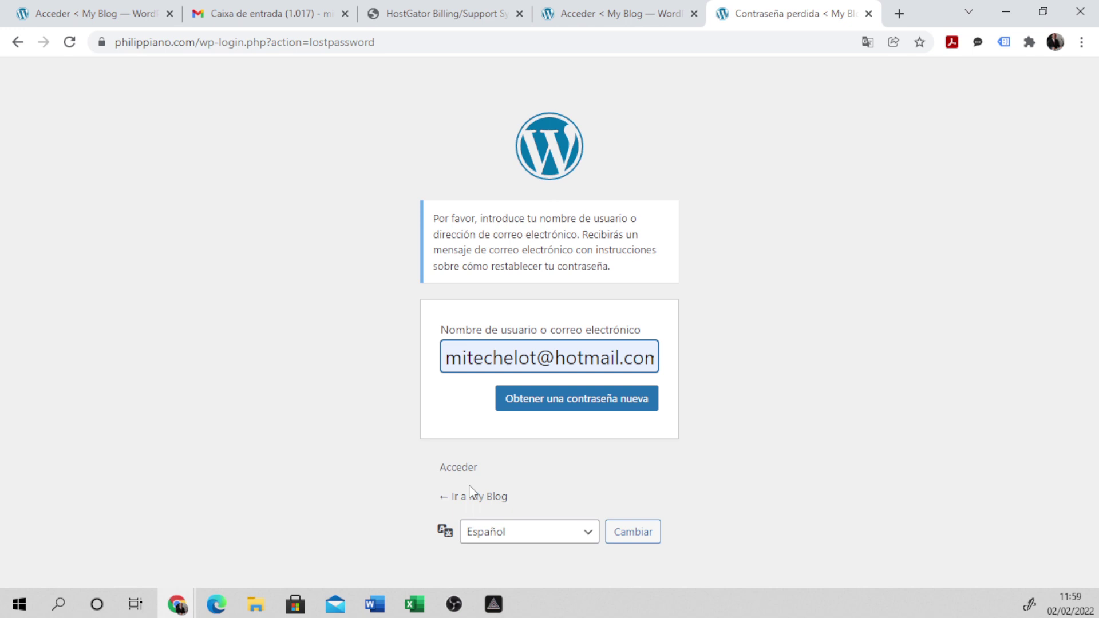
{"action": "left_click", "coordinate": [437, 7]}
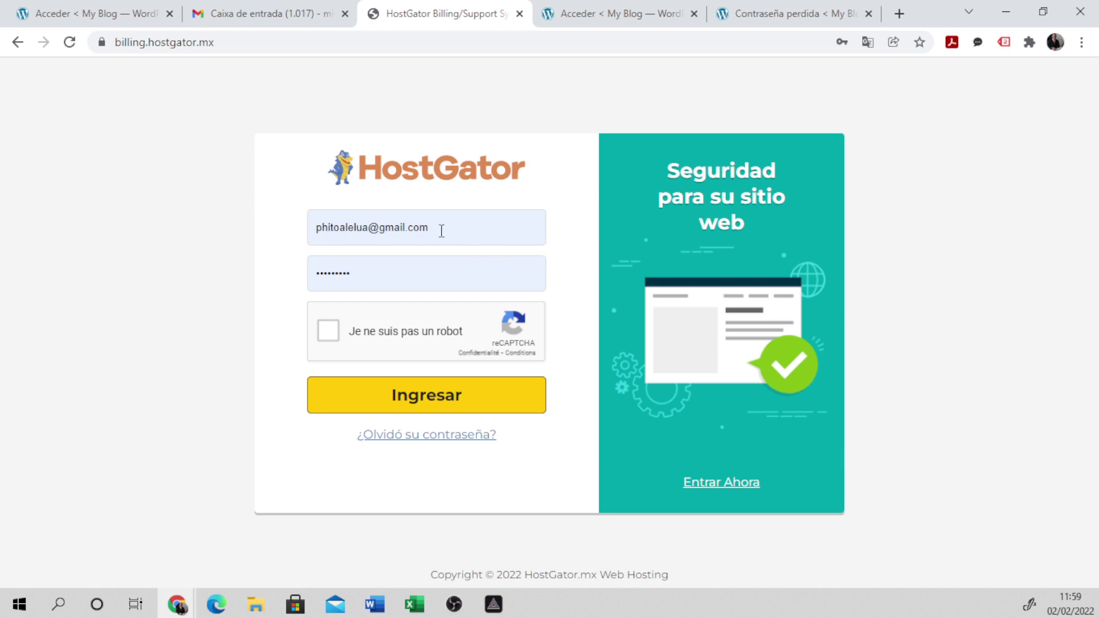
Pass the reCAPTCHA, sign in to HostGator, and open cPanel for philippiano.com
{"action": "left_click", "coordinate": [331, 337]}
{"action": "left_click", "coordinate": [420, 405]}
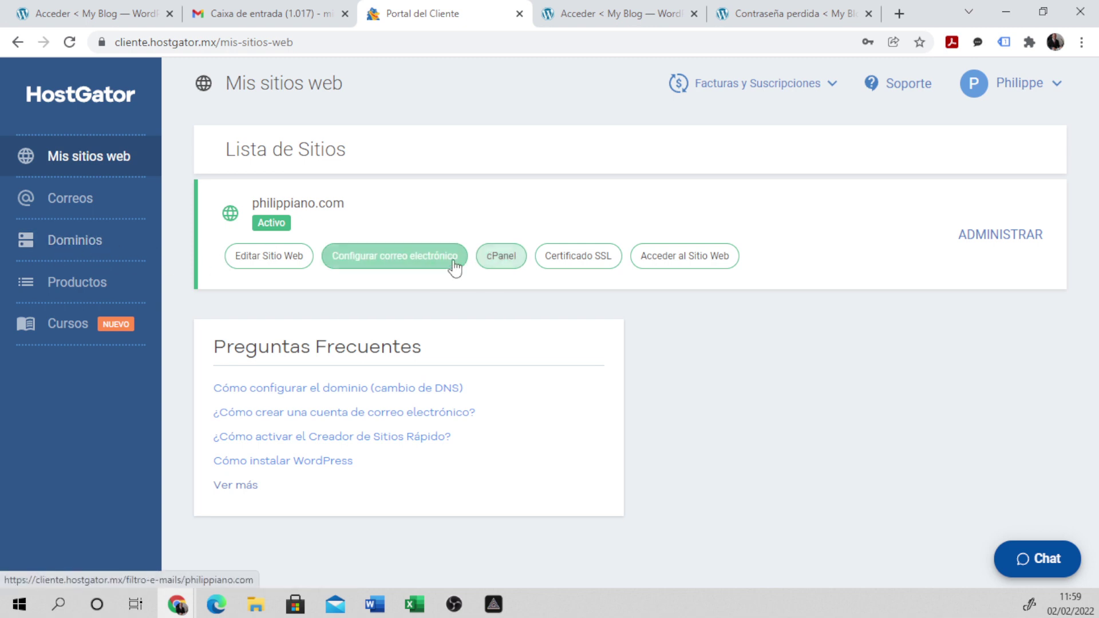
{"action": "left_click", "coordinate": [500, 262]}
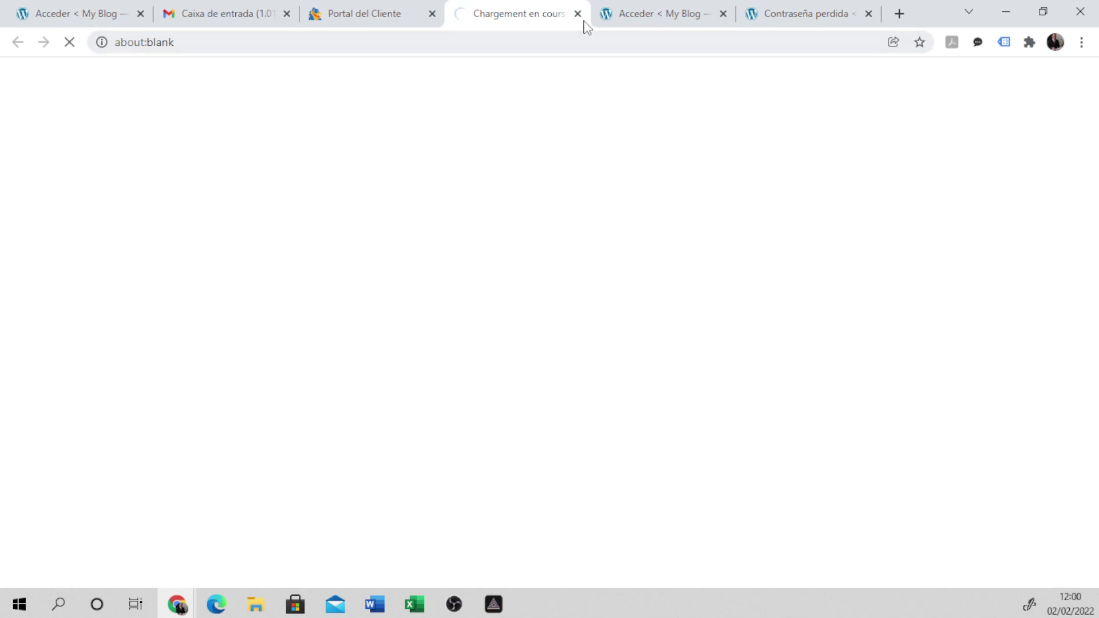
Close the old Acceder and Contraseña perdida WordPress tabs
{"action": "left_click", "coordinate": [636, 14]}
{"action": "left_click", "coordinate": [723, 14]}
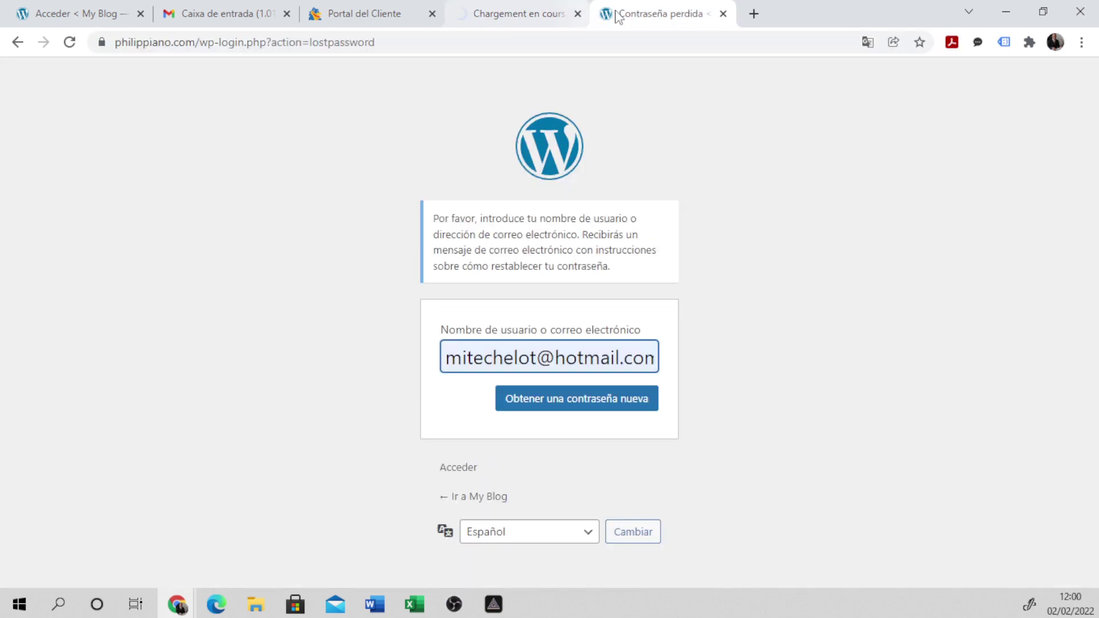
{"action": "left_click", "coordinate": [723, 13]}
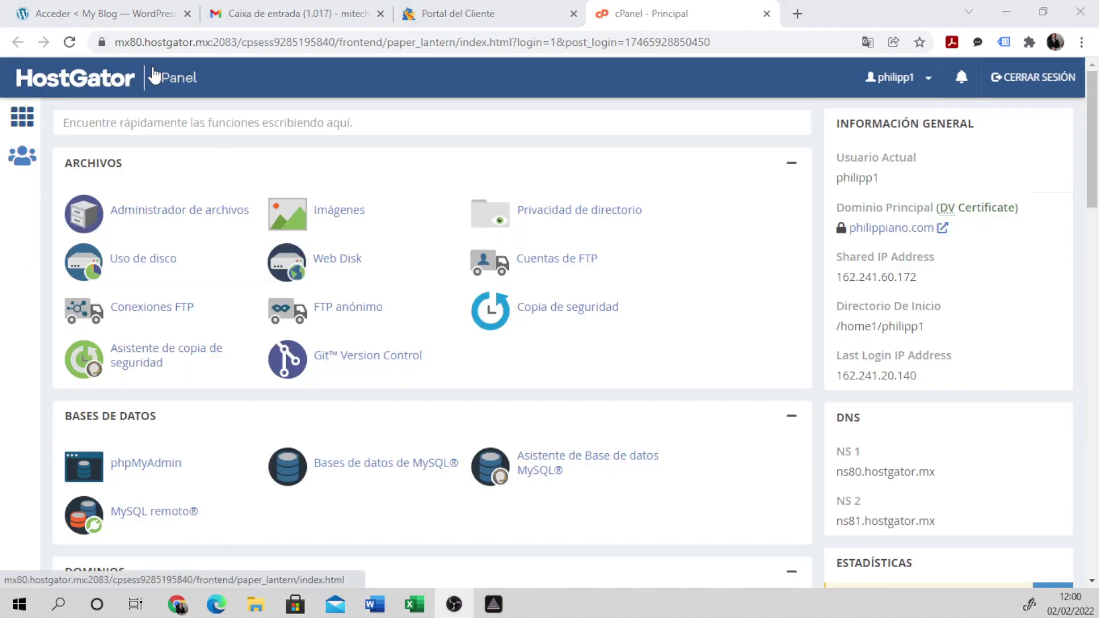
Search cPanel for 'wo' and launch WordPress Manager by Softaculous
{"action": "scroll", "coordinate": [266, 397], "scroll_direction": "down", "scroll_amount": 15}
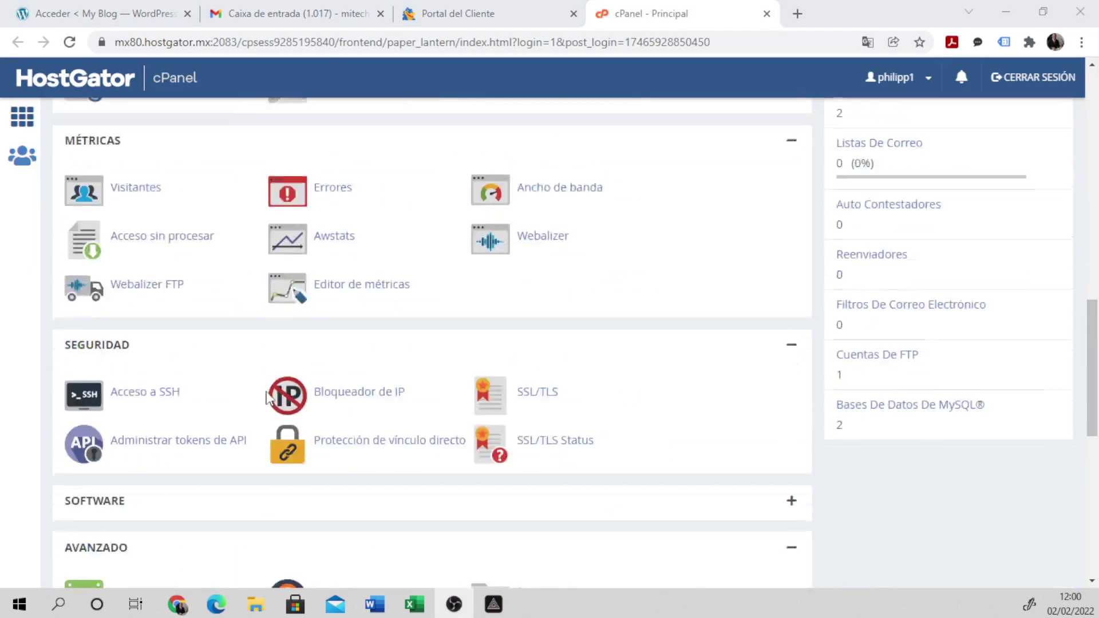
{"action": "scroll", "coordinate": [266, 397], "scroll_direction": "down", "scroll_amount": 3}
{"action": "scroll", "coordinate": [268, 396], "scroll_direction": "up", "scroll_amount": 20}
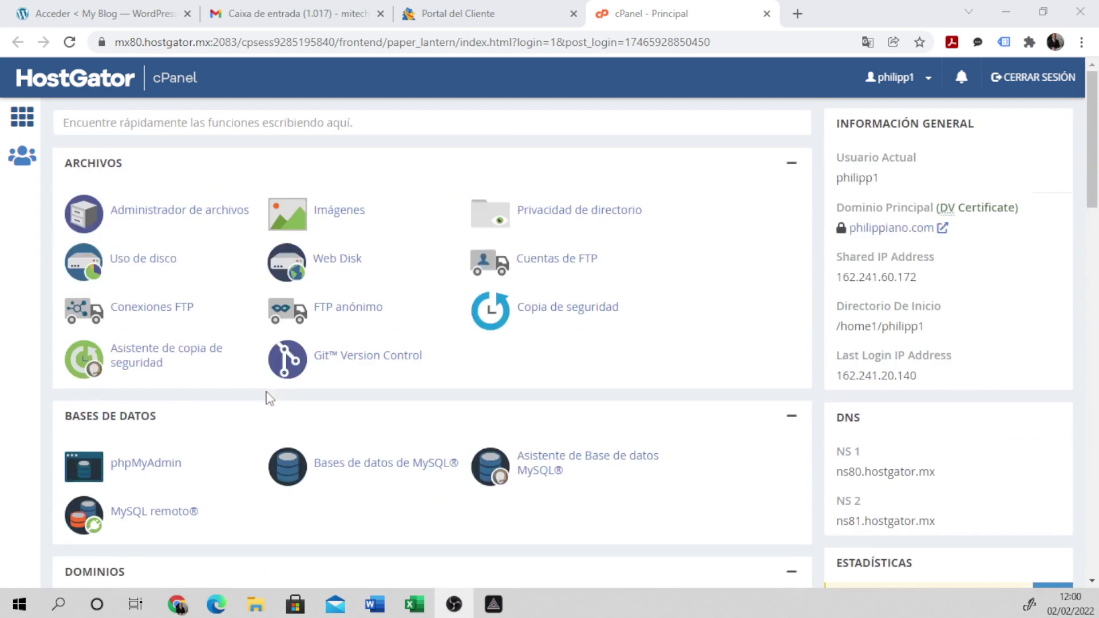
{"action": "left_click", "coordinate": [113, 126]}
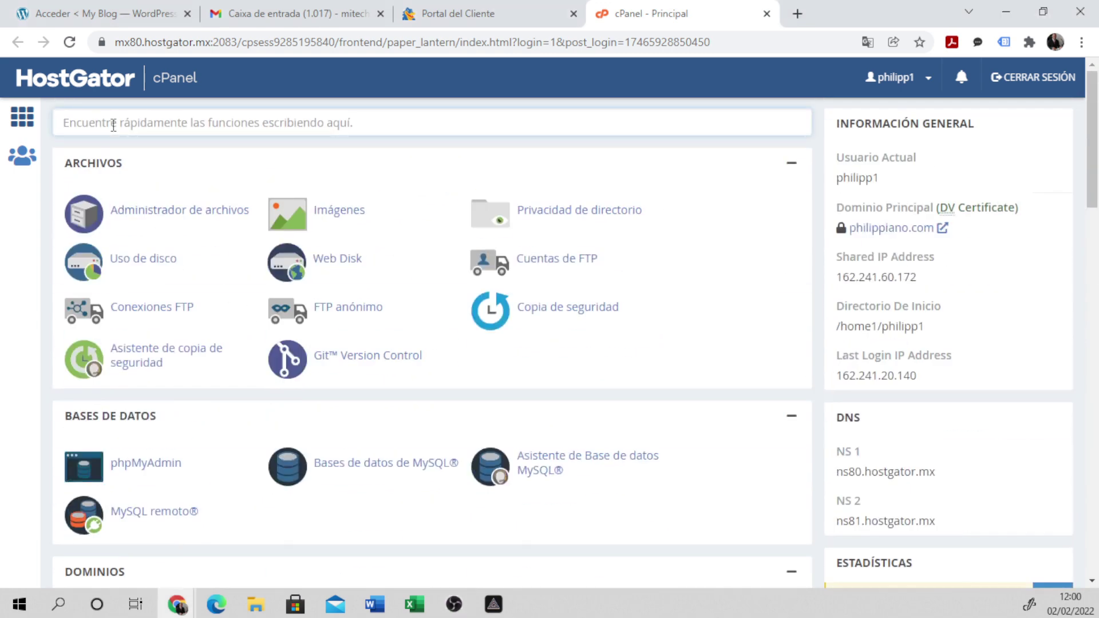
{"action": "type", "text": "wor"}
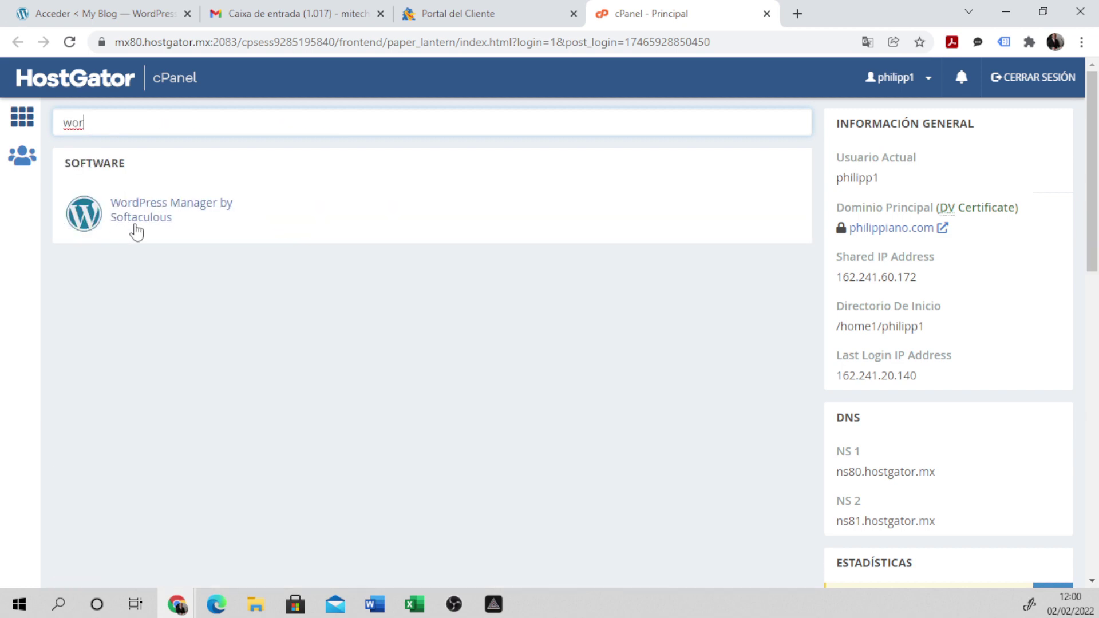
{"action": "left_click", "coordinate": [160, 221]}
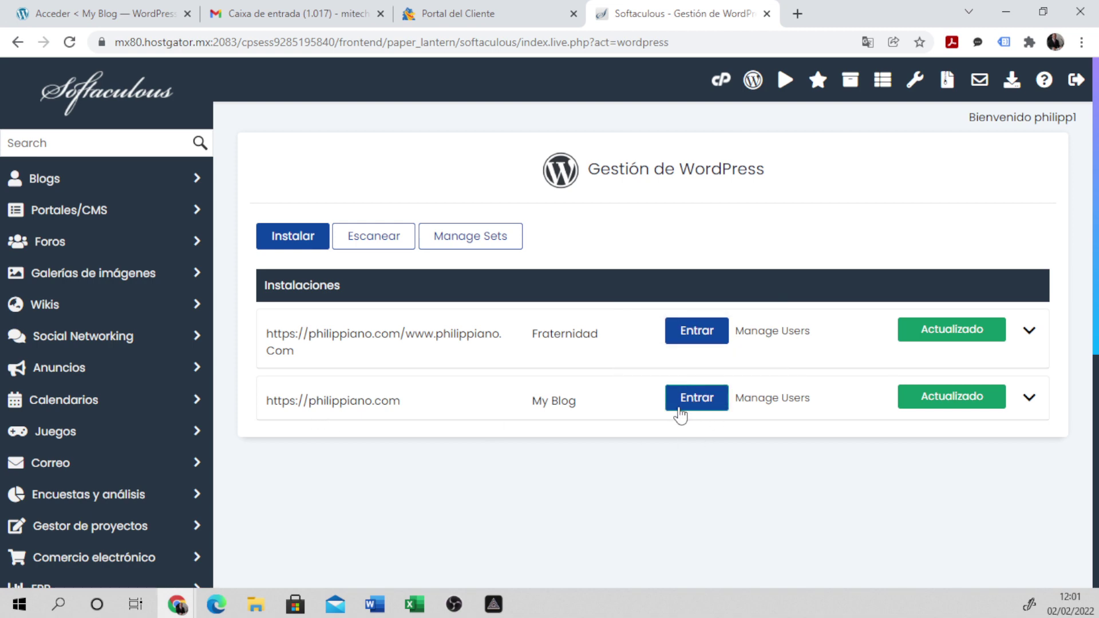
{"action": "left_click", "coordinate": [695, 404]}
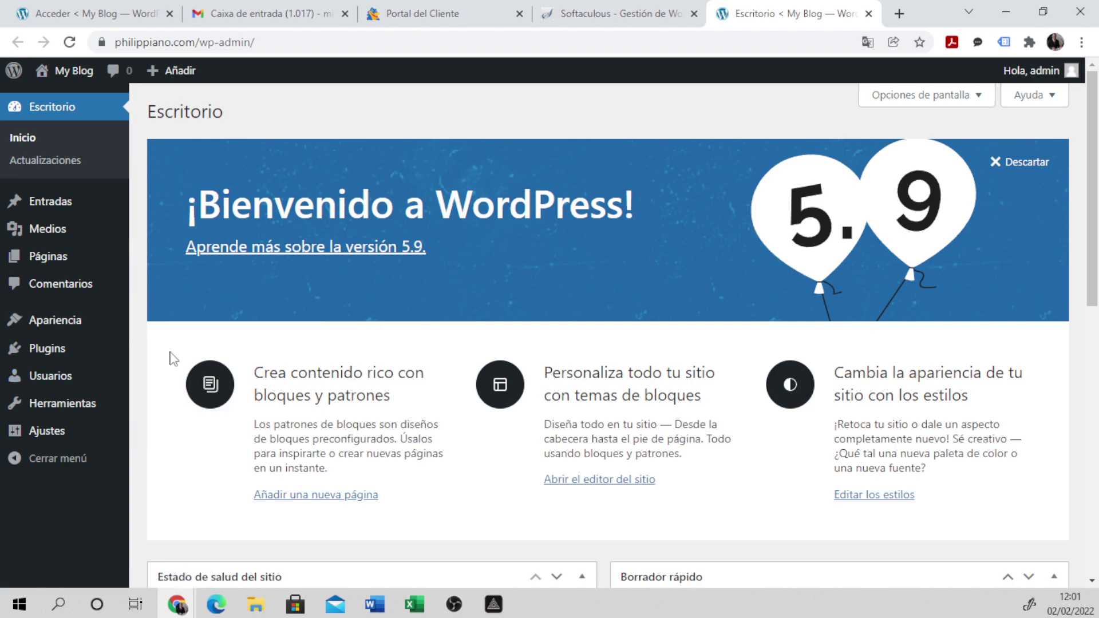
{"action": "scroll", "coordinate": [171, 359], "scroll_direction": "down", "scroll_amount": 4}
{"action": "scroll", "coordinate": [171, 358], "scroll_direction": "up", "scroll_amount": 4}
{"action": "mouse_move", "coordinate": [42, 348]}
{"action": "mouse_move", "coordinate": [17, 383]}
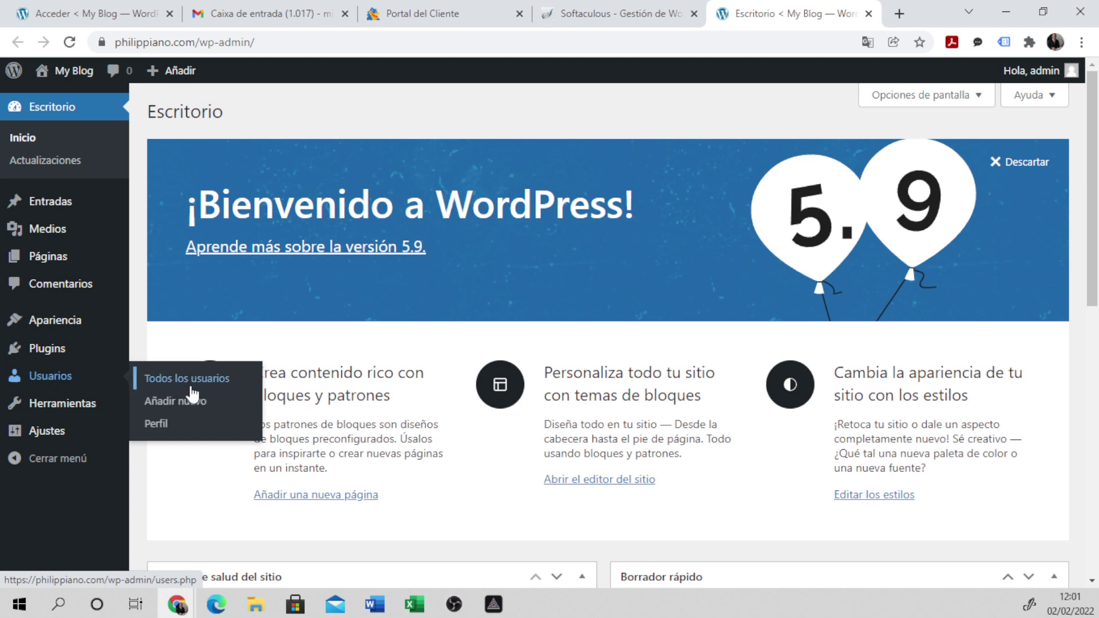
Go to Usuarios > Perfil and scroll down to the Gestión de la cuenta section
{"action": "left_click", "coordinate": [166, 429]}
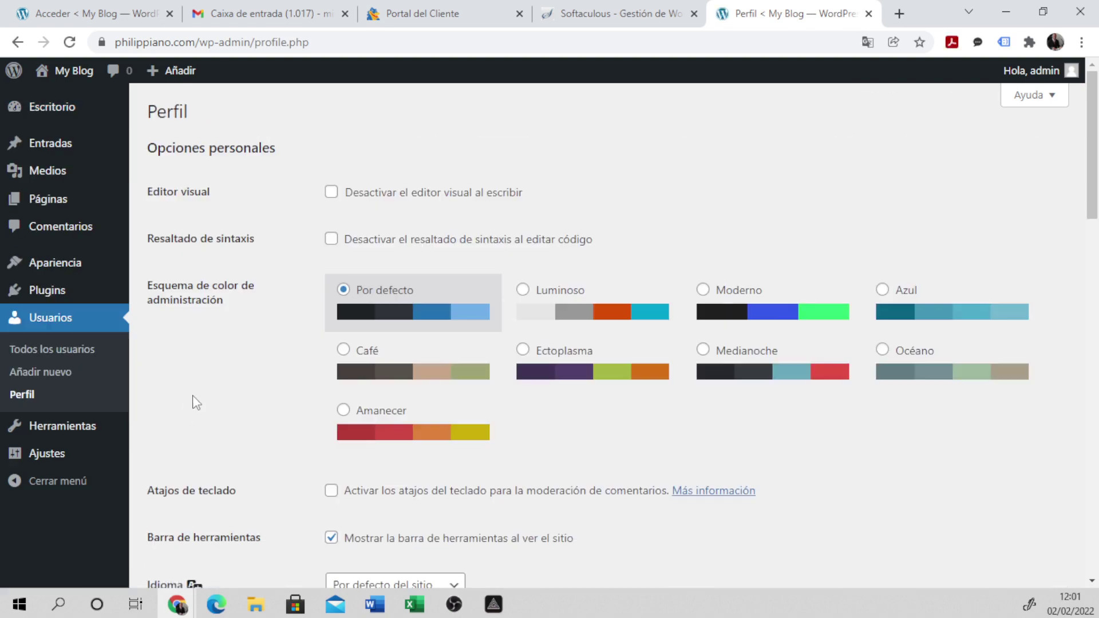
{"action": "scroll", "coordinate": [385, 368], "scroll_direction": "down", "scroll_amount": 4}
{"action": "scroll", "coordinate": [386, 368], "scroll_direction": "up", "scroll_amount": 4}
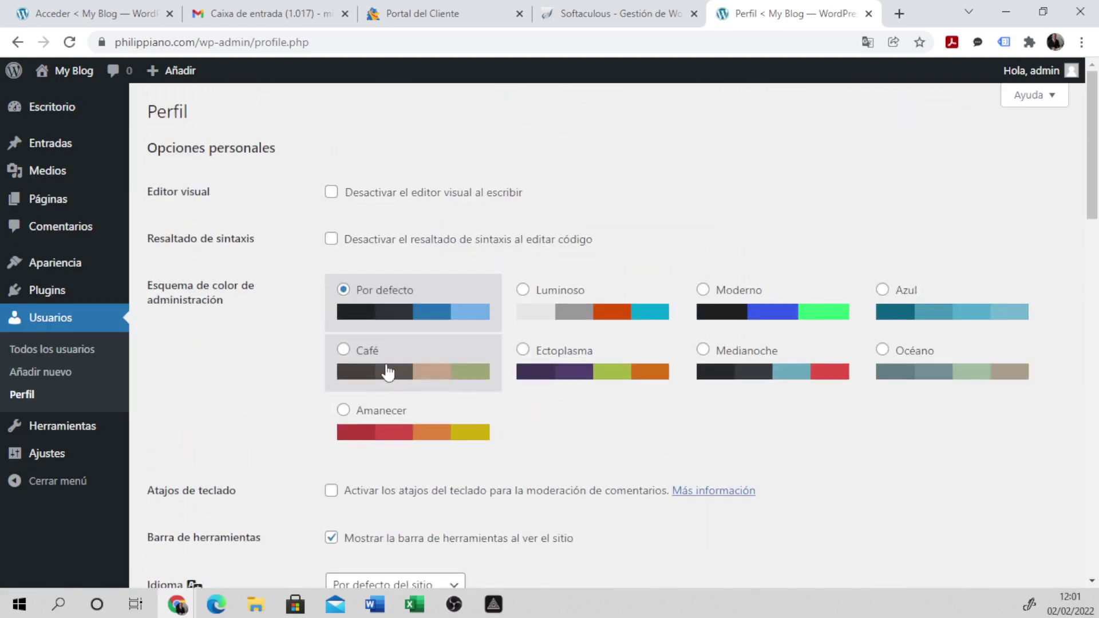
{"action": "scroll", "coordinate": [388, 373], "scroll_direction": "down", "scroll_amount": 5}
{"action": "scroll", "coordinate": [388, 372], "scroll_direction": "down", "scroll_amount": 8}
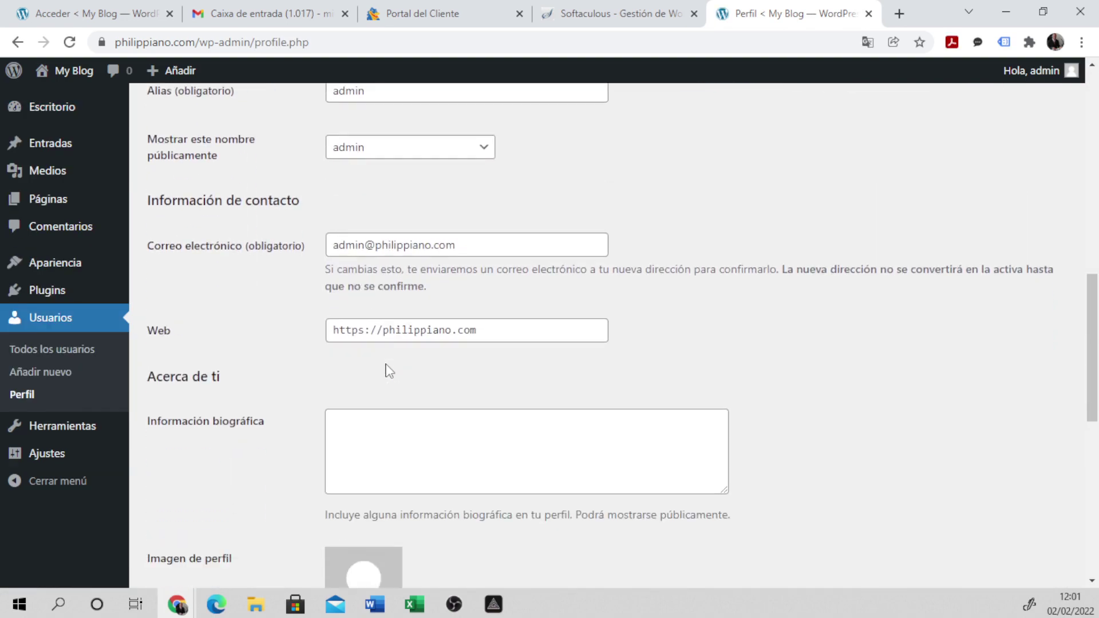
{"action": "scroll", "coordinate": [298, 326], "scroll_direction": "down", "scroll_amount": 5}
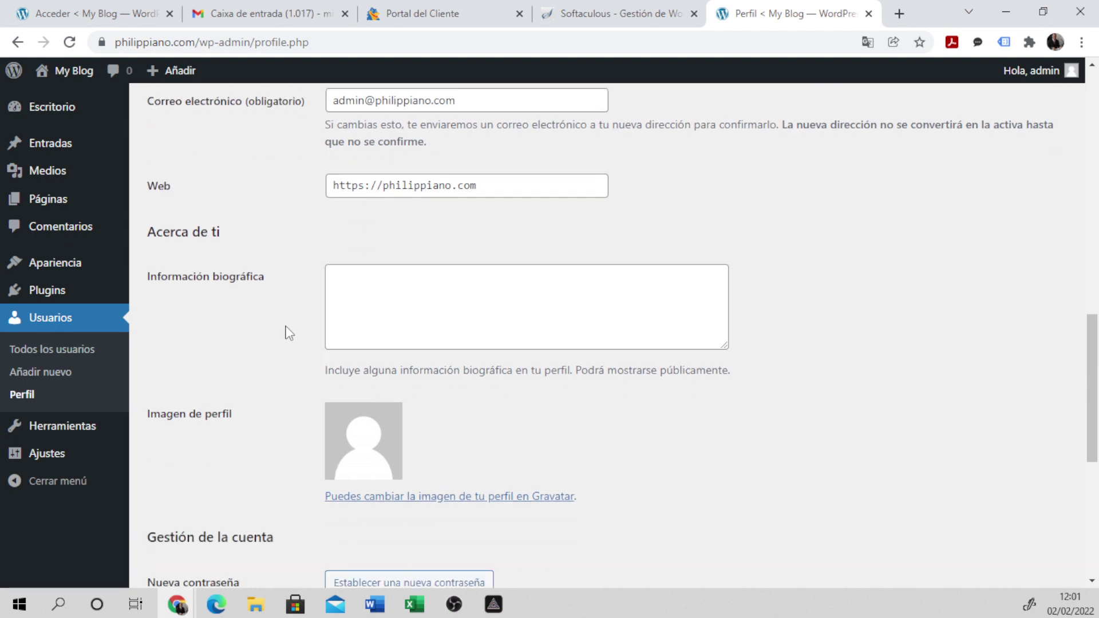
{"action": "scroll", "coordinate": [492, 321], "scroll_direction": "up", "scroll_amount": 15}
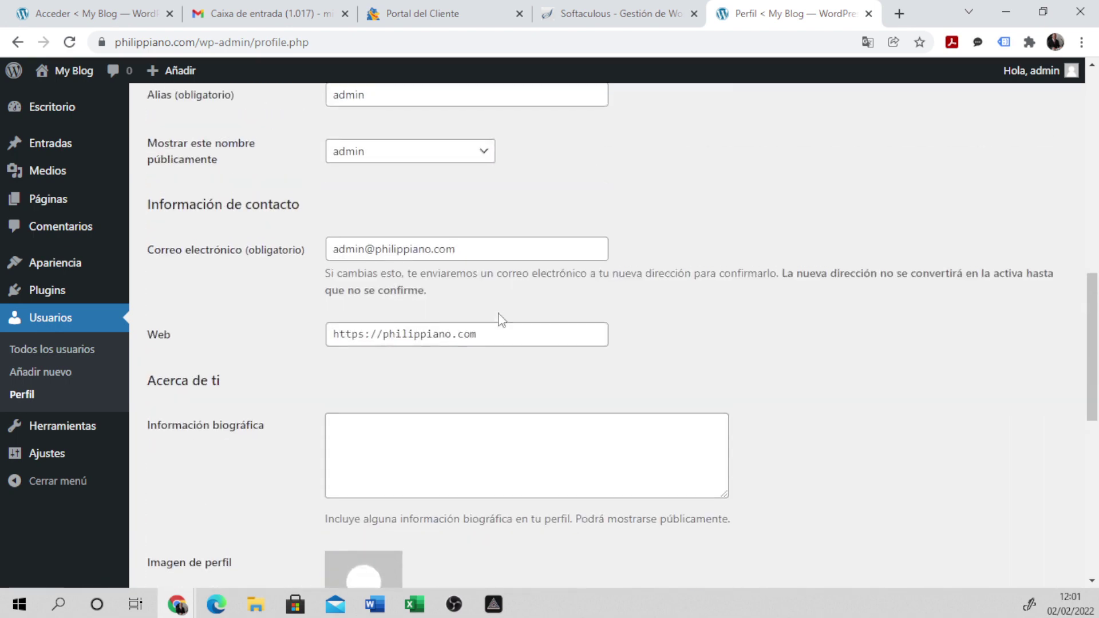
{"action": "scroll", "coordinate": [498, 320], "scroll_direction": "down", "scroll_amount": 15}
{"action": "scroll", "coordinate": [498, 319], "scroll_direction": "down", "scroll_amount": 1}
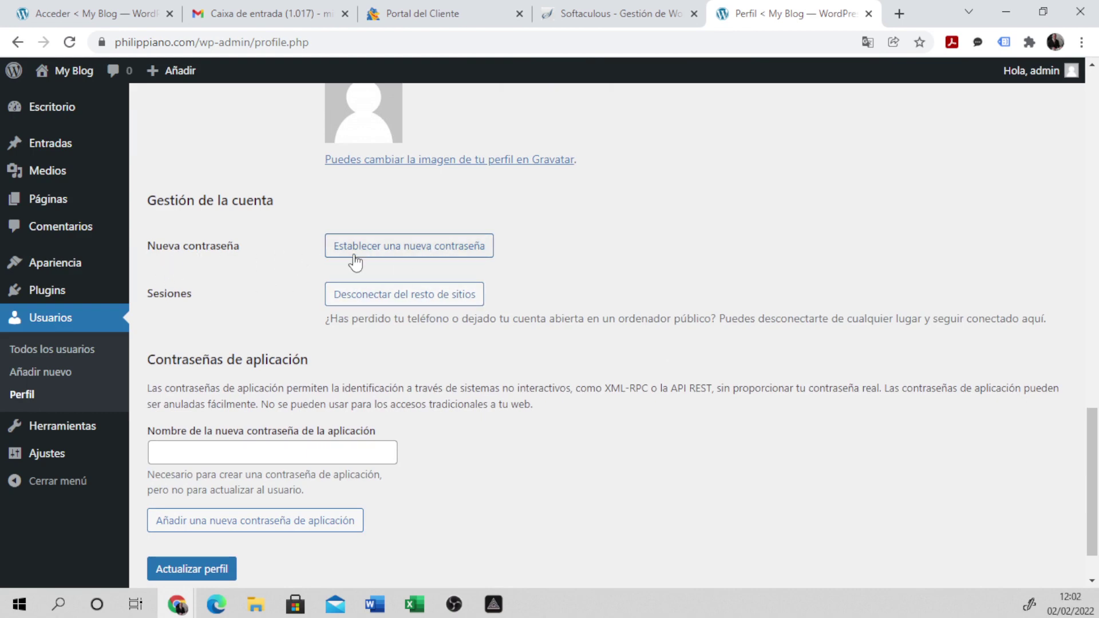
Replace the generated password with a custom password and confirm using a weak password
{"action": "left_click", "coordinate": [403, 252]}
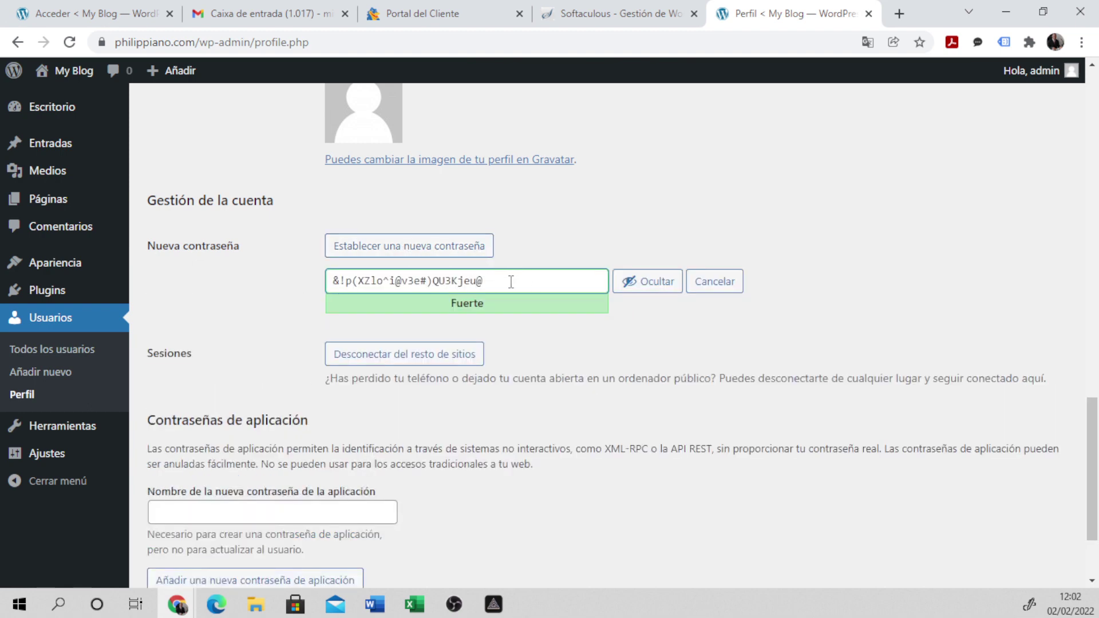
{"action": "left_click_drag", "start_coordinate": [511, 282], "coordinate": [327, 281]}
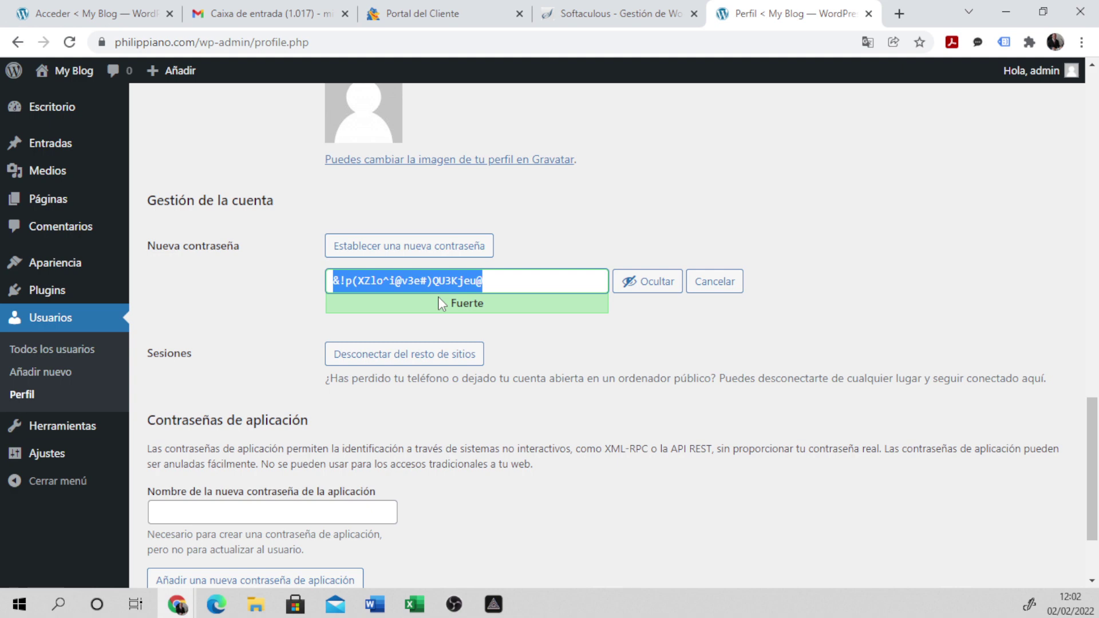
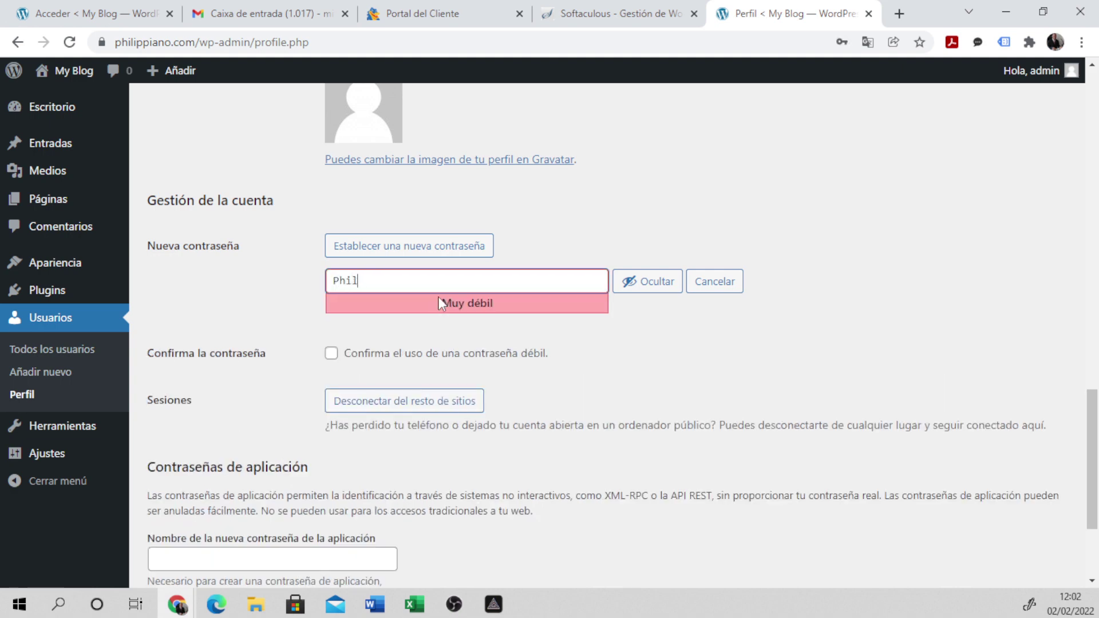
{"action": "left_click", "coordinate": [331, 353]}
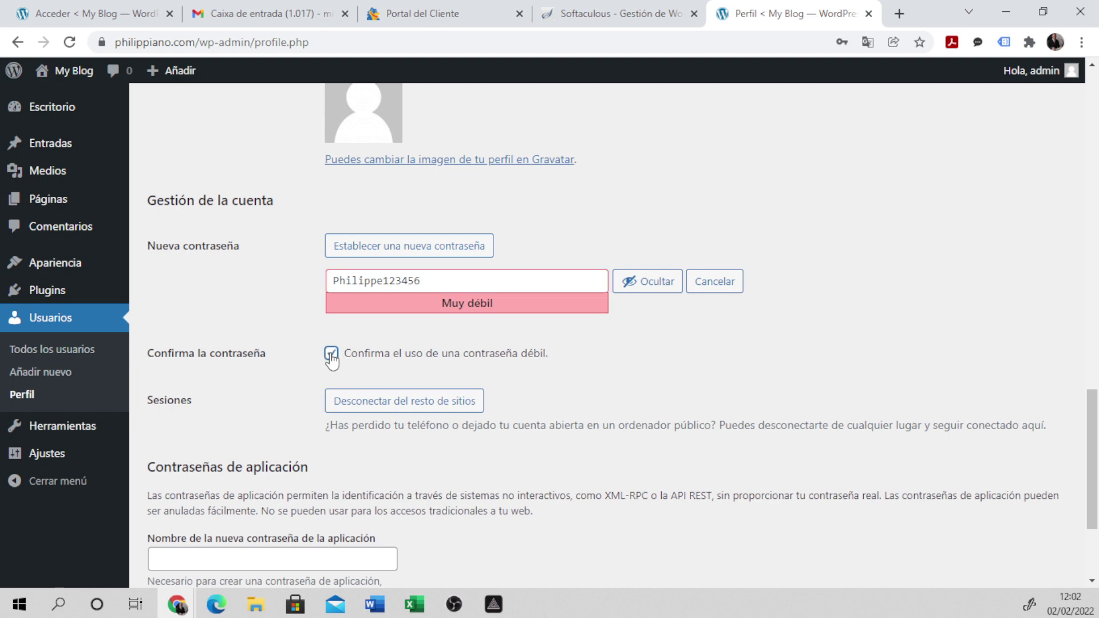
{"action": "scroll", "coordinate": [412, 442], "scroll_direction": "down", "scroll_amount": 3}
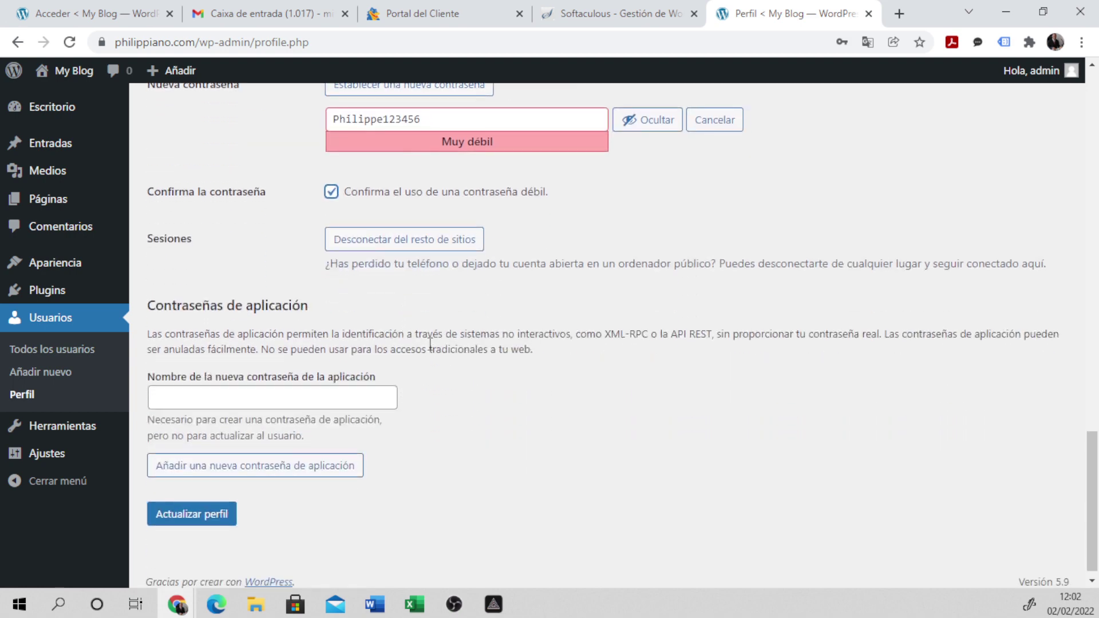
{"action": "scroll", "coordinate": [432, 345], "scroll_direction": "up", "scroll_amount": 1}
{"action": "scroll", "coordinate": [431, 345], "scroll_direction": "down", "scroll_amount": 2}
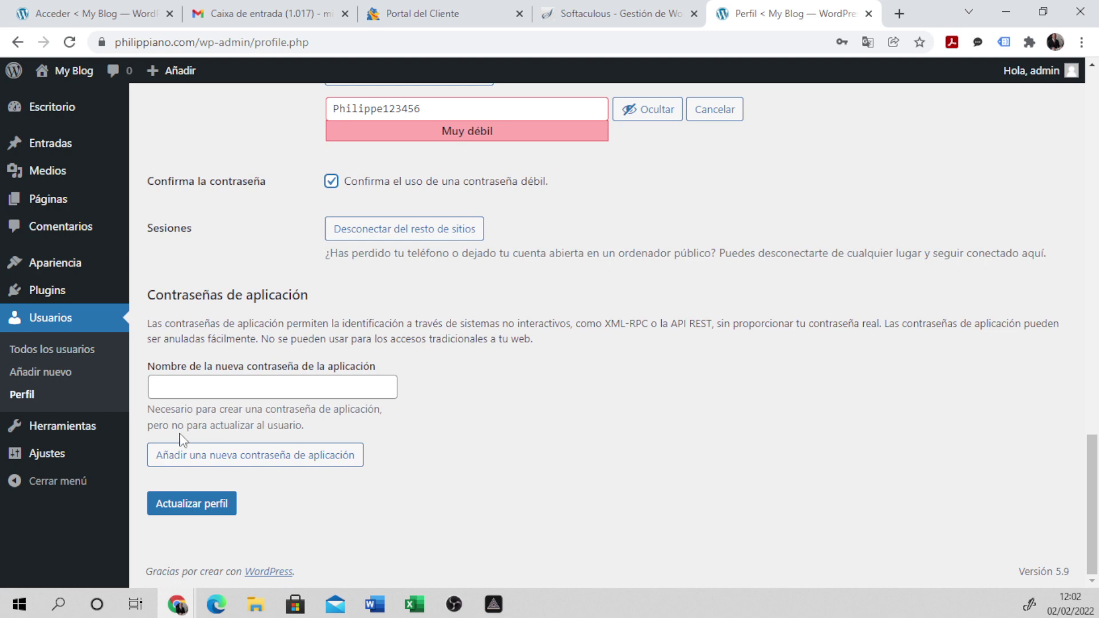
{"action": "scroll", "coordinate": [190, 437], "scroll_direction": "up", "scroll_amount": 3}
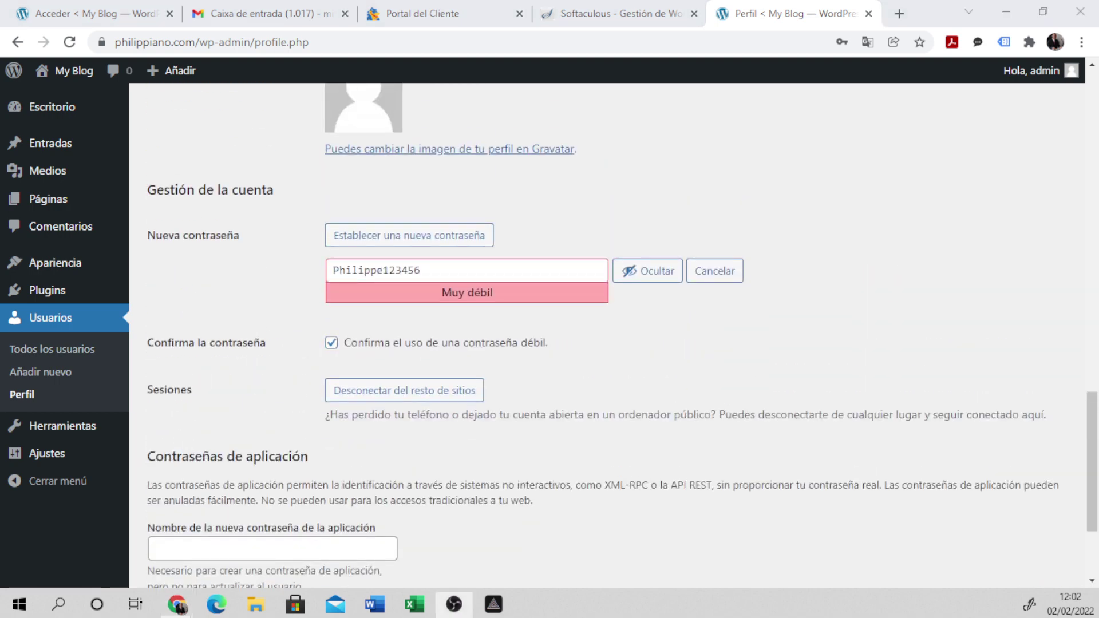
{"action": "scroll", "coordinate": [220, 515], "scroll_direction": "down", "scroll_amount": 3}
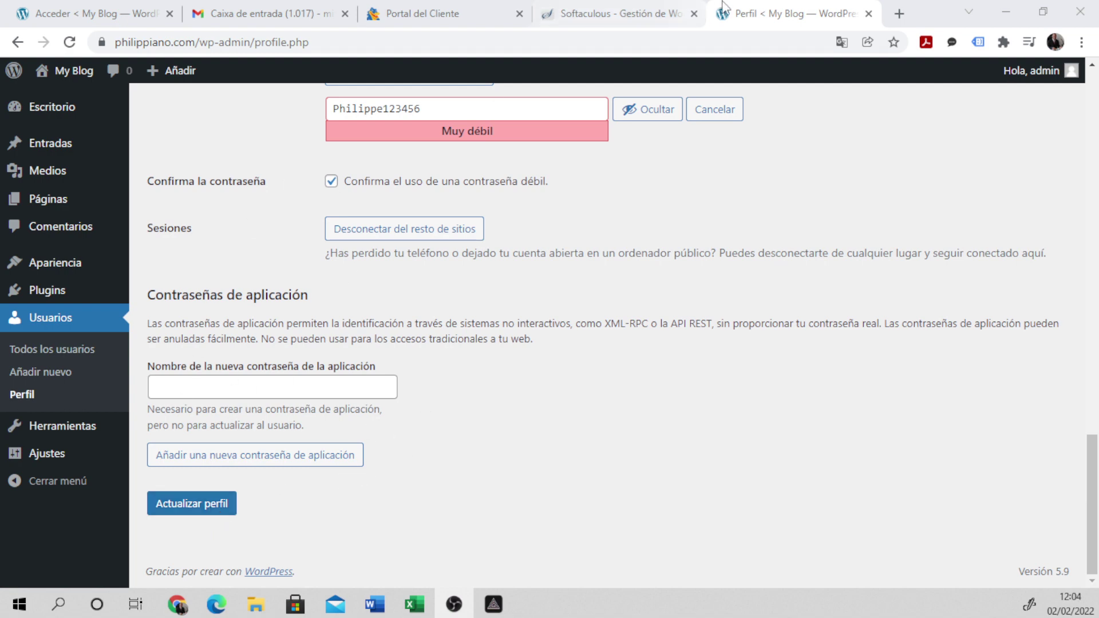
Go from the Softaculous tab to the Acceder < My Blog login page
{"action": "left_click", "coordinate": [610, 13]}
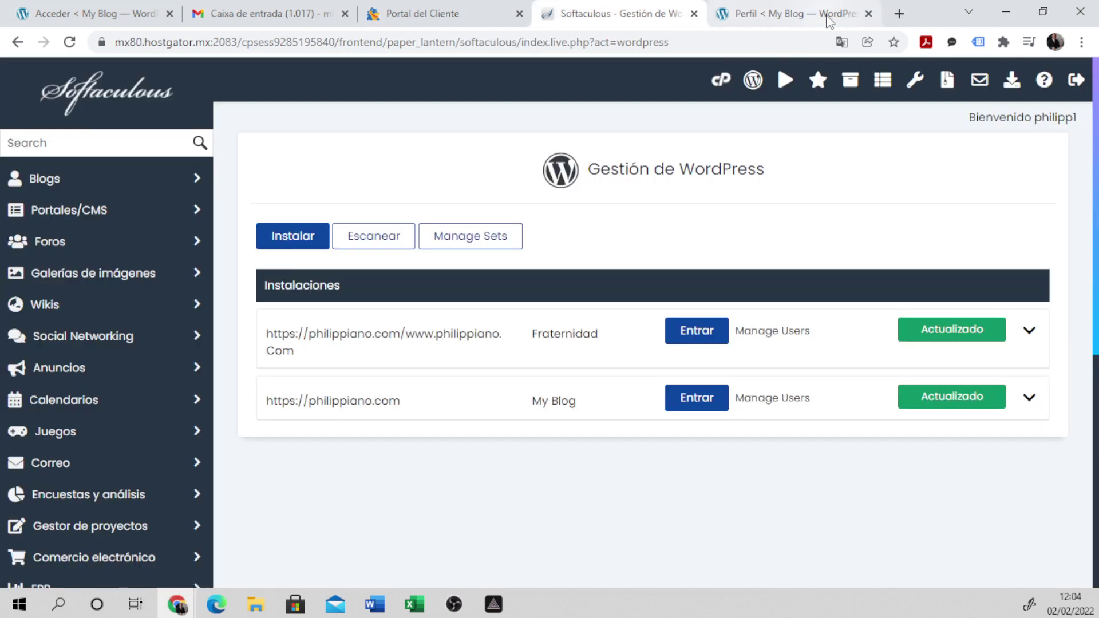
{"action": "left_click", "coordinate": [114, 12]}
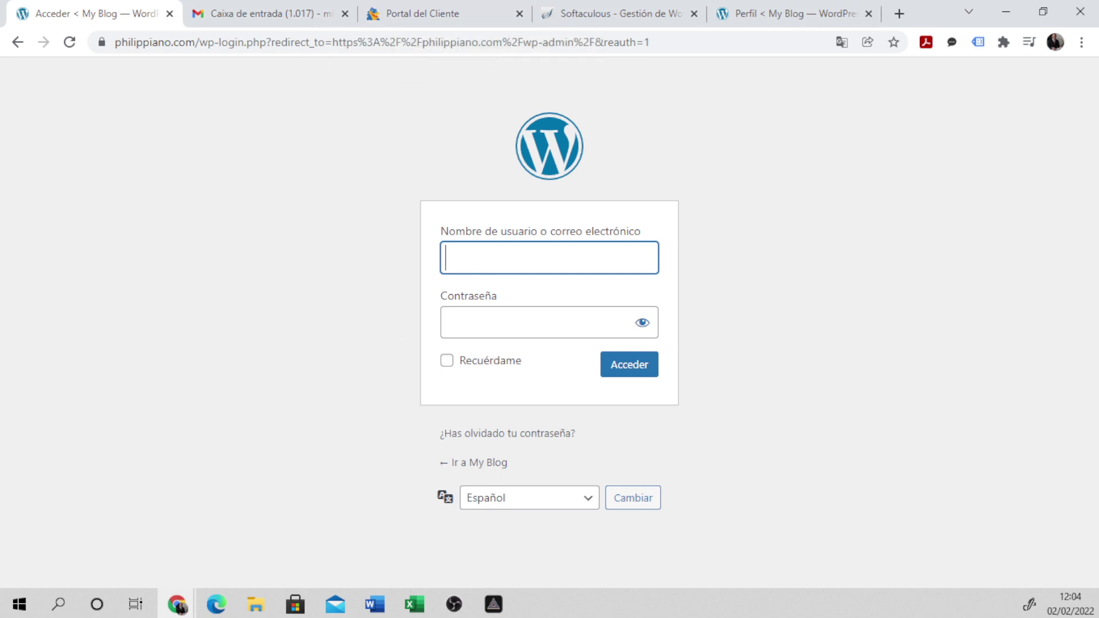
{"action": "key", "text": "alt+Tab"}
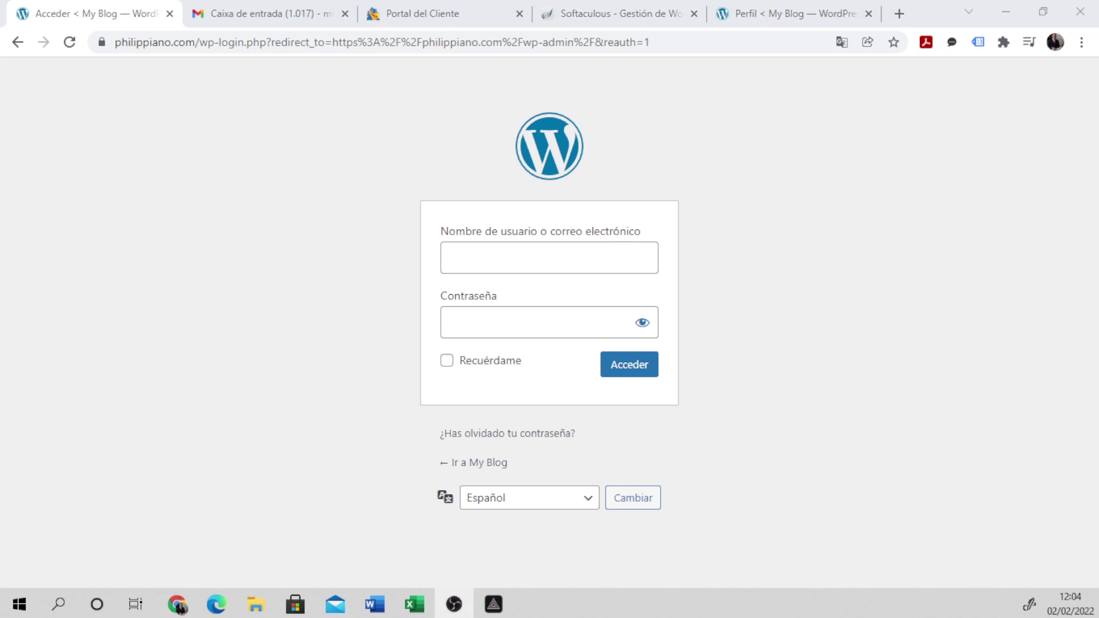